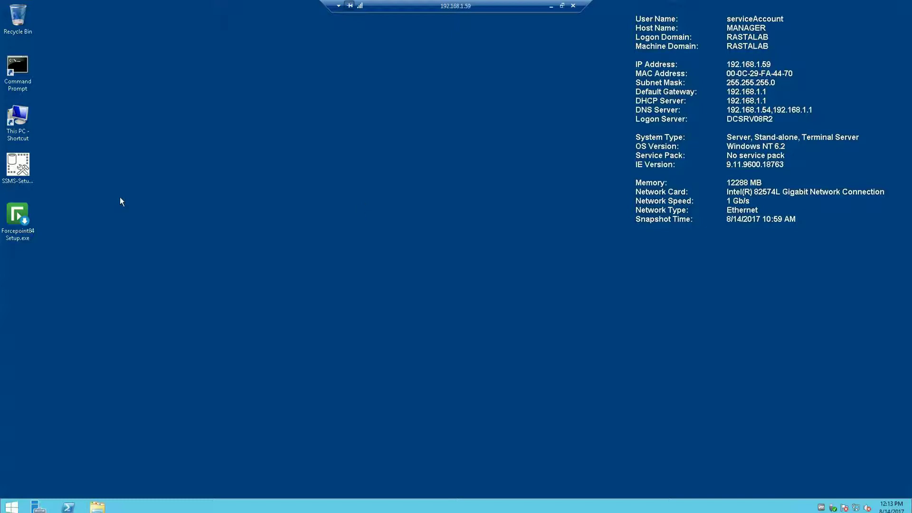
- Snap Chrome to the right half and review the Forcepoint v8.4.x system requirements page
key("alt+Tab")
left_click_drag(285, 78, 910, 78)
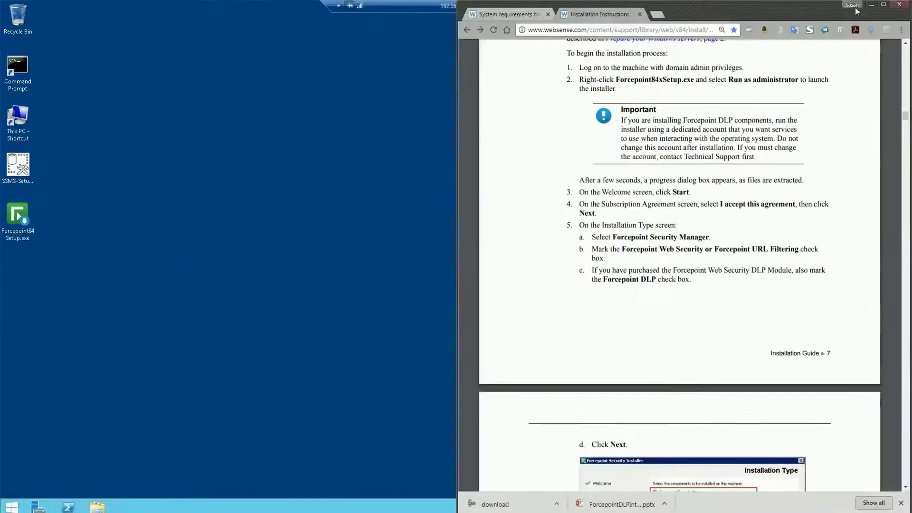
left_click(539, 14)
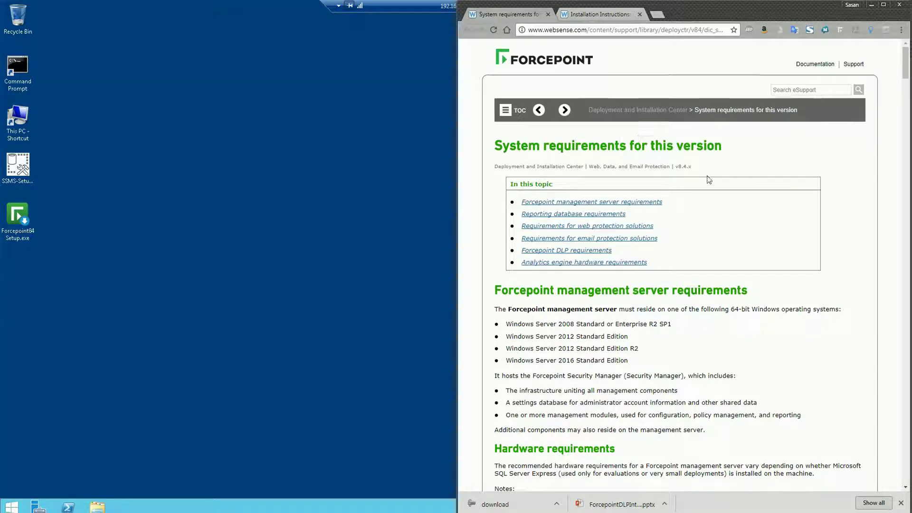
scroll(551, 199, "down", 2)
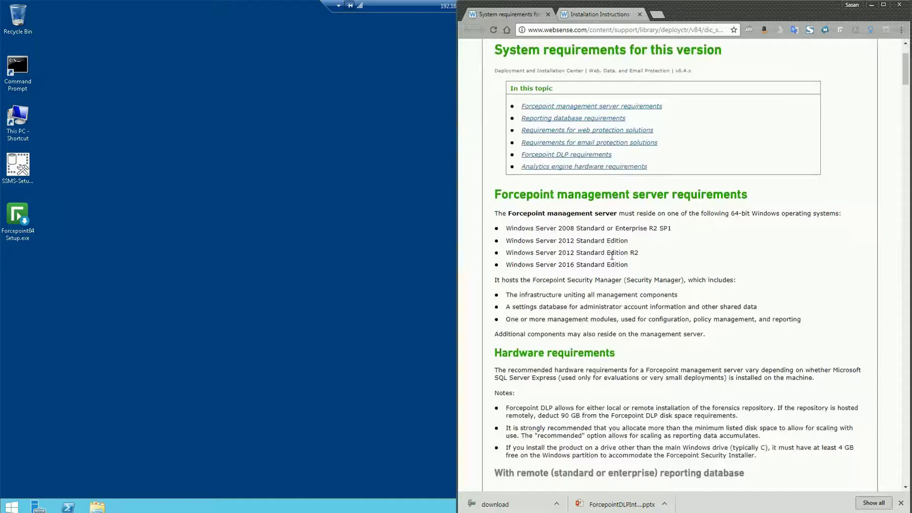
scroll(612, 256, "down", 1)
scroll(577, 269, "up", 2)
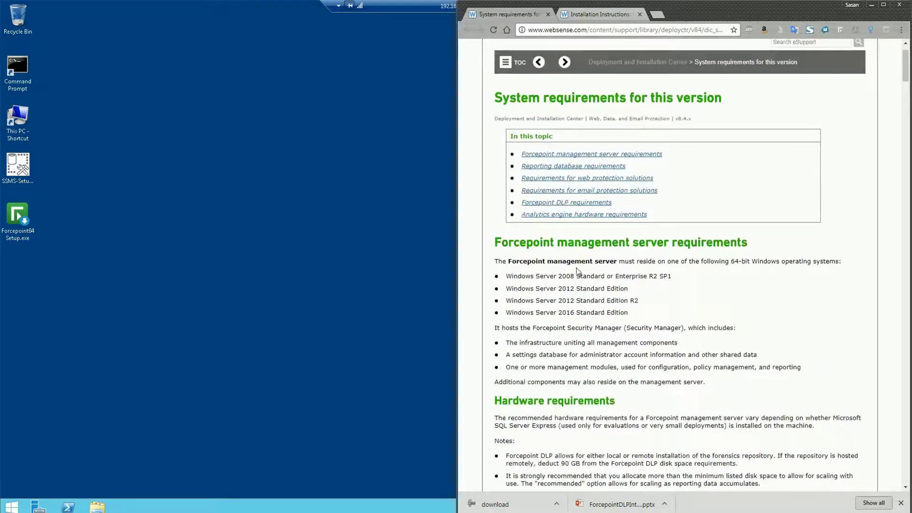
scroll(652, 213, "up", 2)
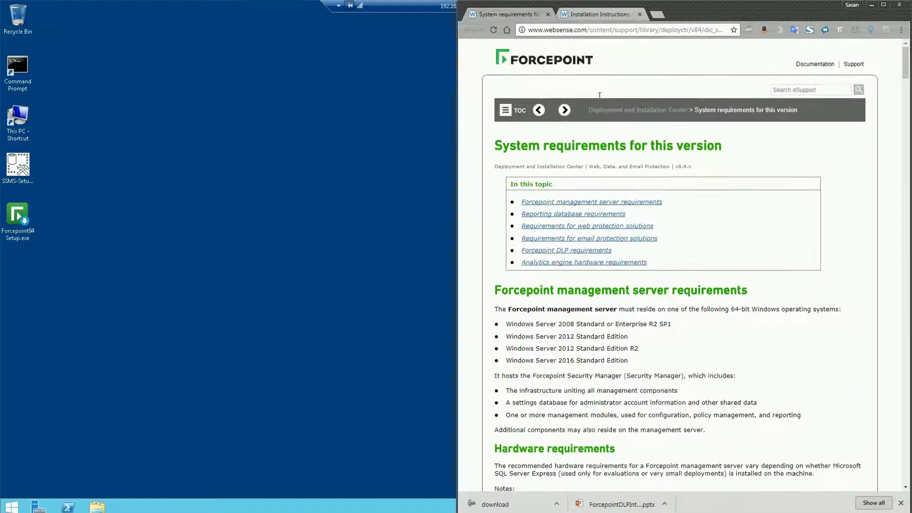
- Return Chrome to the Forcepoint Web Security installation guide PDF
left_click(589, 14)
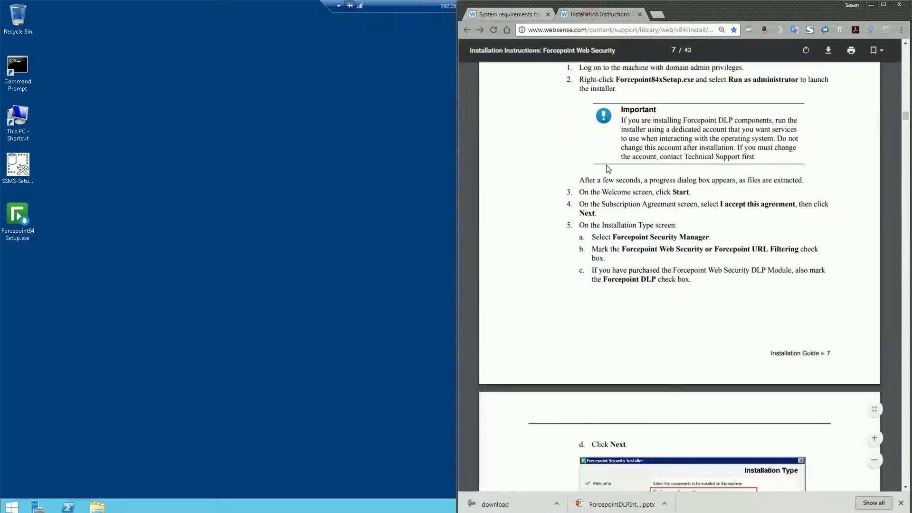
scroll(800, 150, "up", 10)
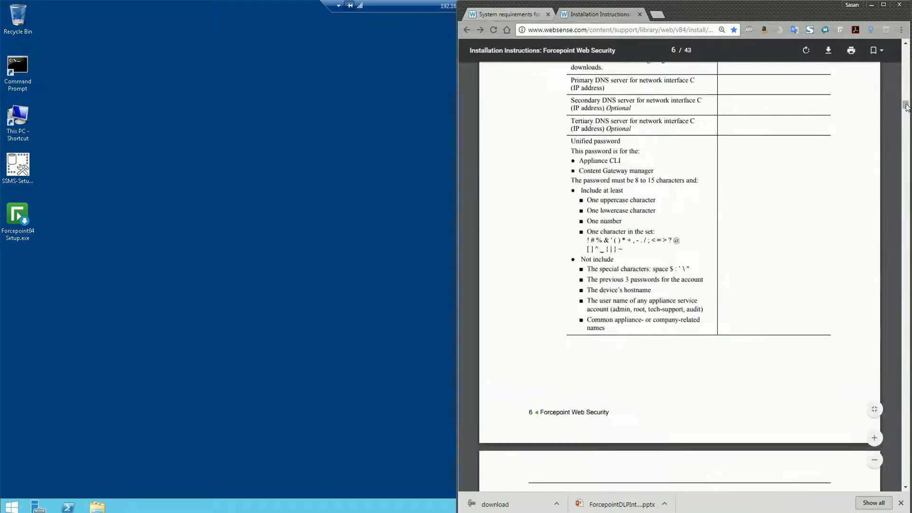
left_click_drag(906, 105, 908, 47)
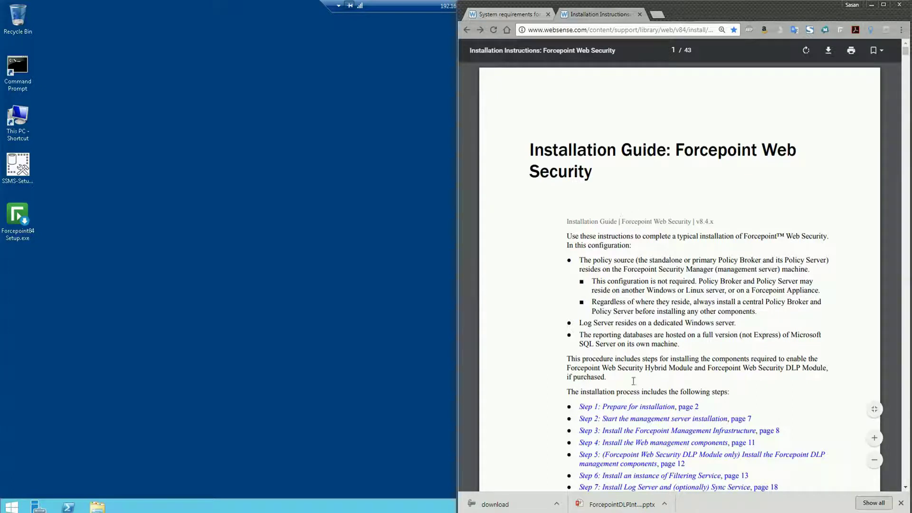
- Read the guide's 'Step 1: Prepare for installation' section, then bring the SQL Server preparation document onscreen
left_click(631, 413)
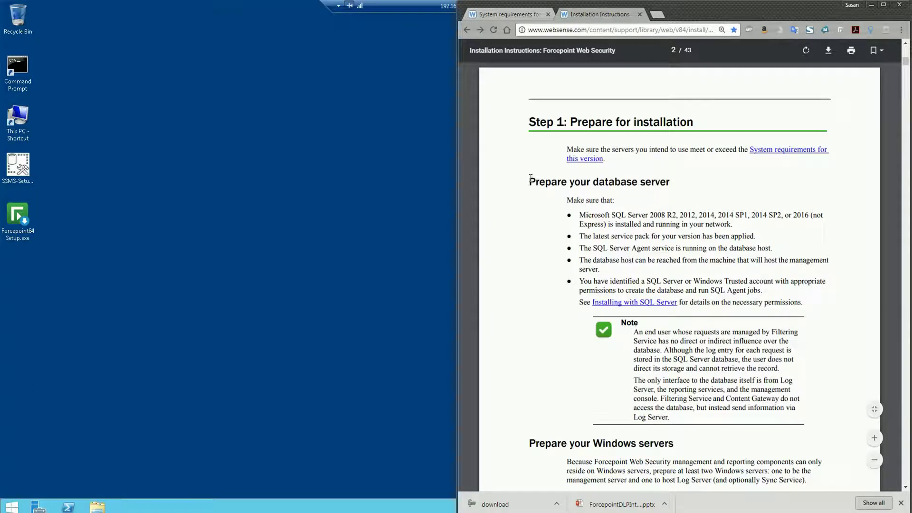
scroll(592, 347, "down", 4)
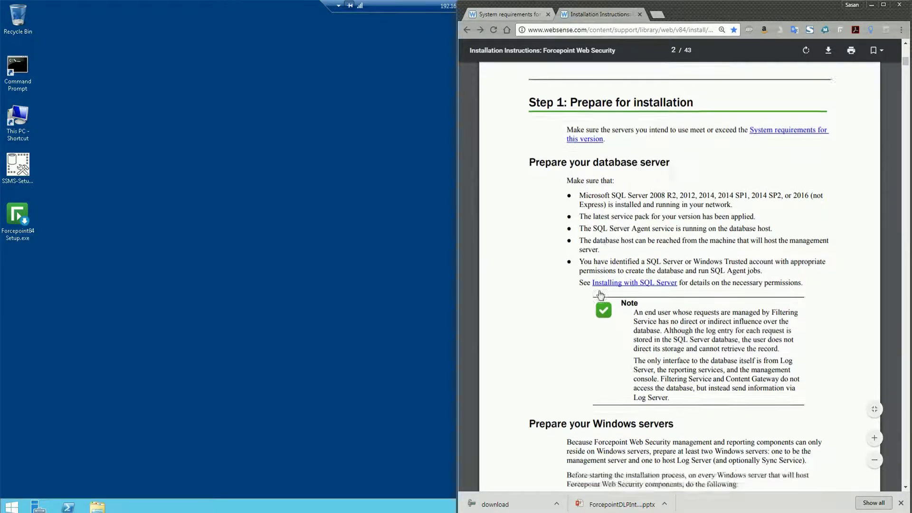
scroll(593, 265, "down", 5)
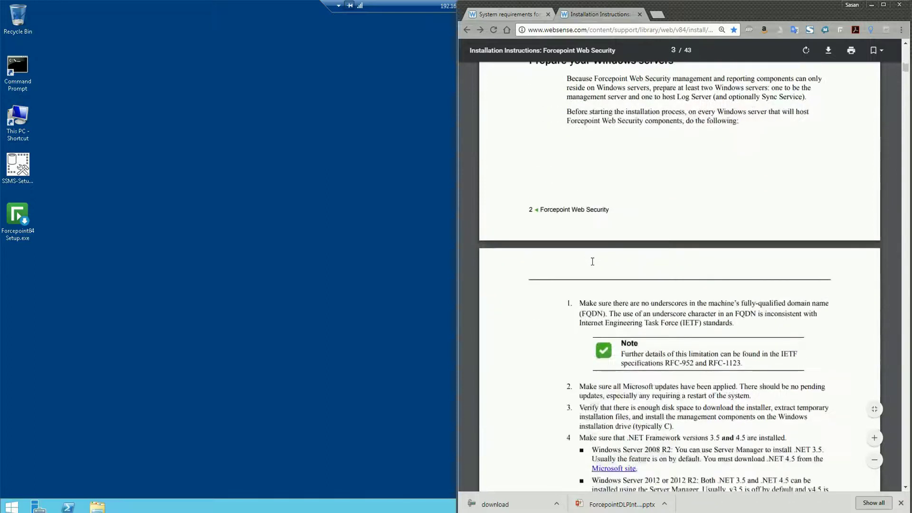
scroll(575, 310, "down", 1)
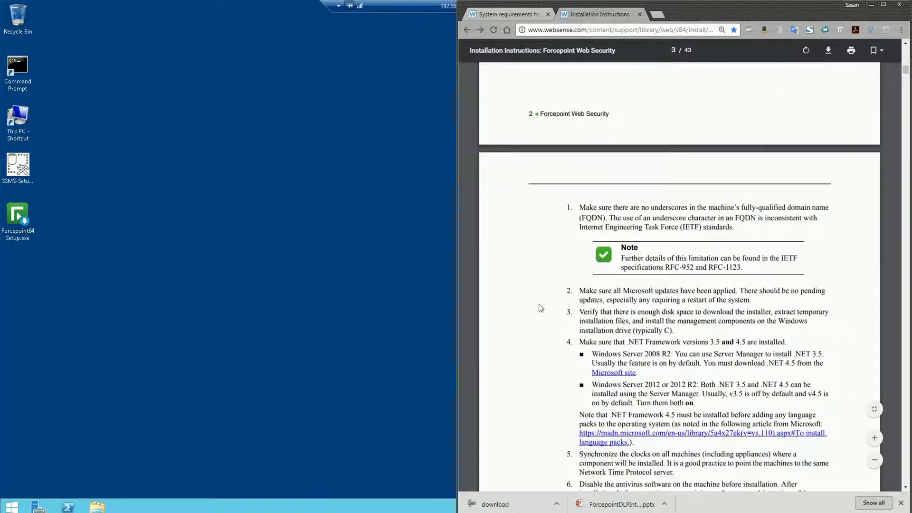
scroll(585, 309, "down", 3)
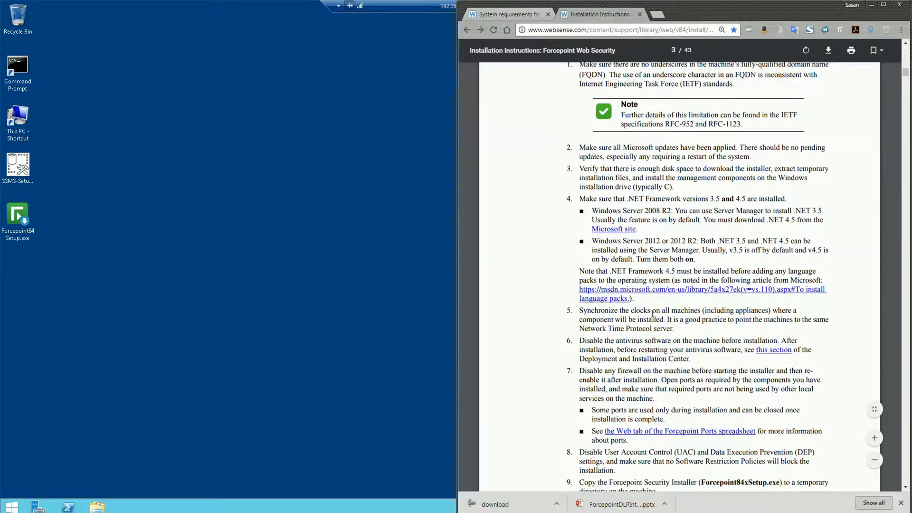
scroll(649, 330, "down", 2)
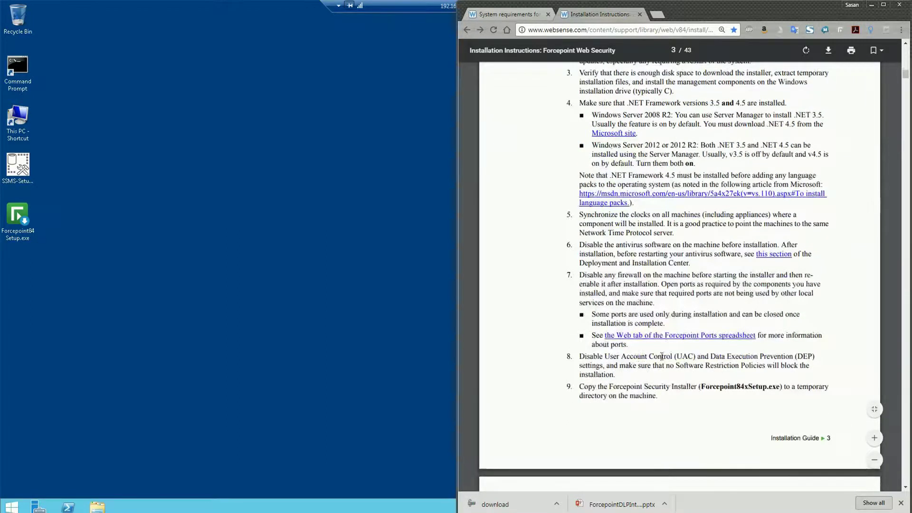
scroll(662, 354, "up", 1)
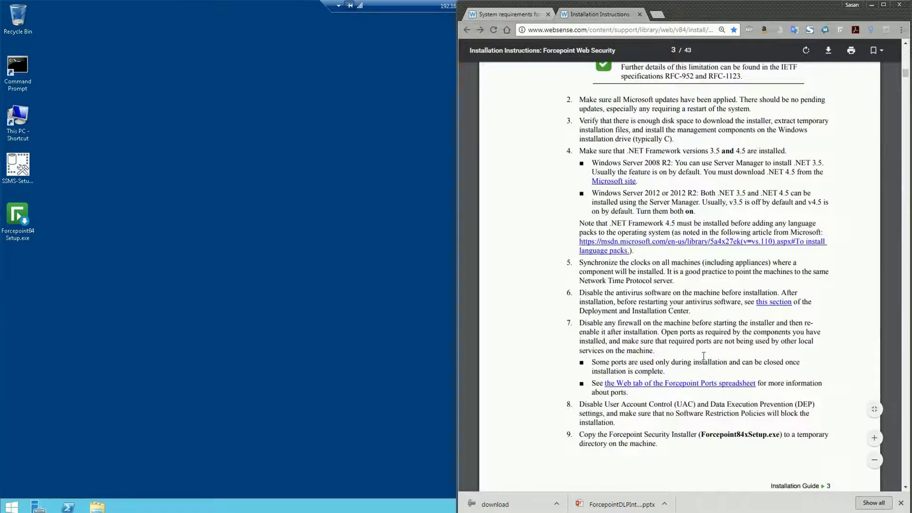
scroll(642, 255, "up", 1)
scroll(641, 255, "up", 4)
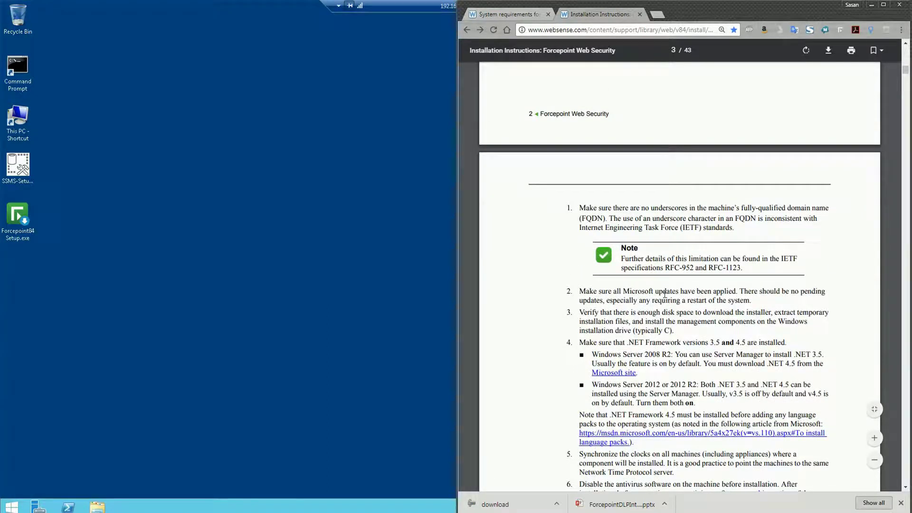
scroll(666, 292, "up", 10)
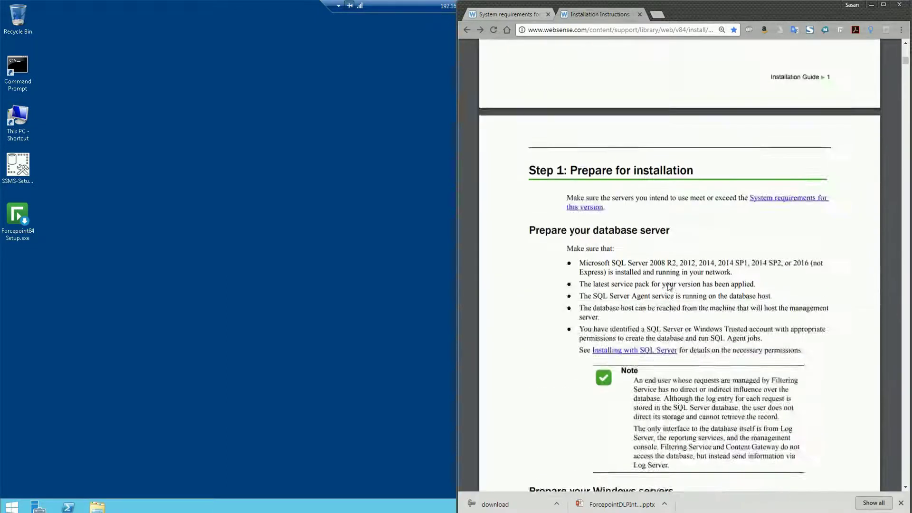
scroll(668, 282, "up", 8)
scroll(674, 175, "up", 1)
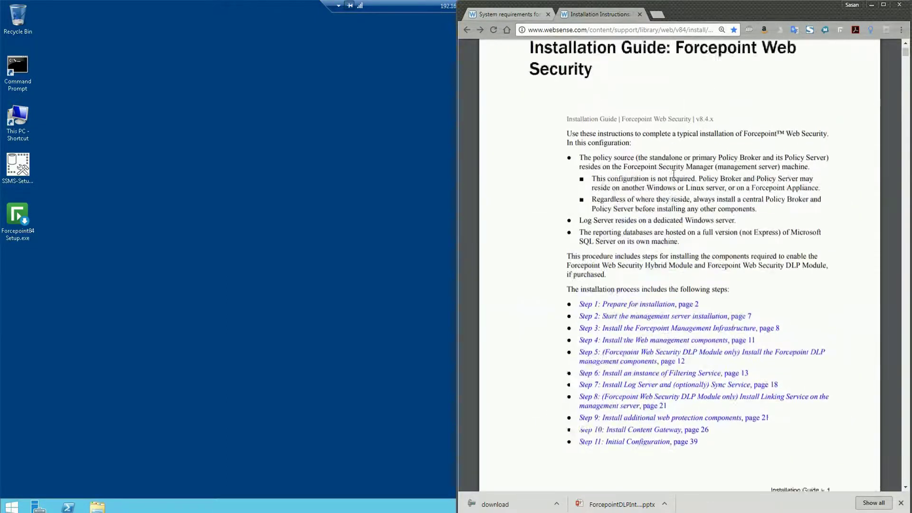
scroll(674, 175, "up", 2)
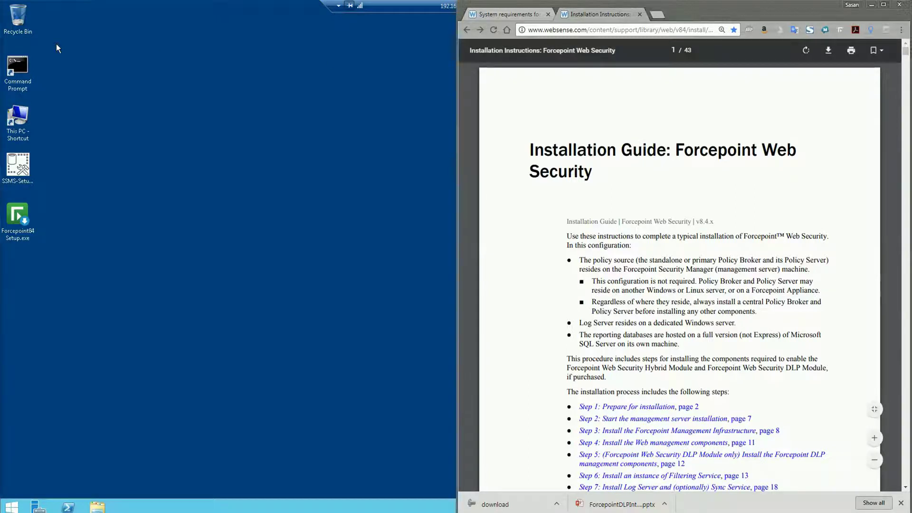
left_click_drag(0, 48, 470, 93)
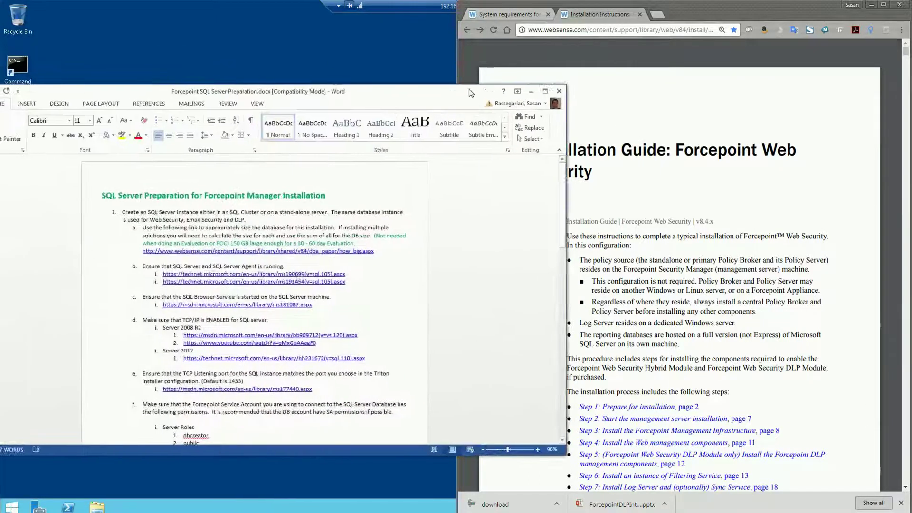
- Snap Word to the left half and review the server roles and master/model/msdb/tempdb user mappings
key("super+Left")
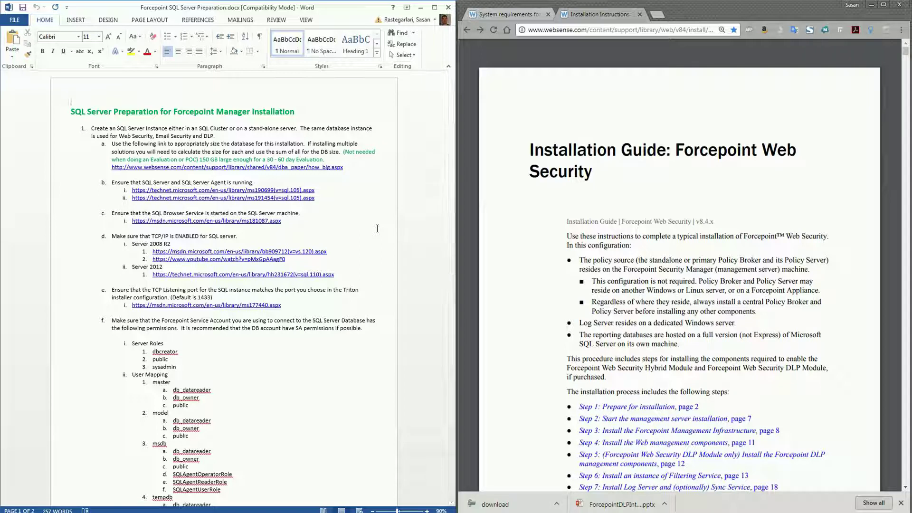
scroll(377, 229, "down", 2)
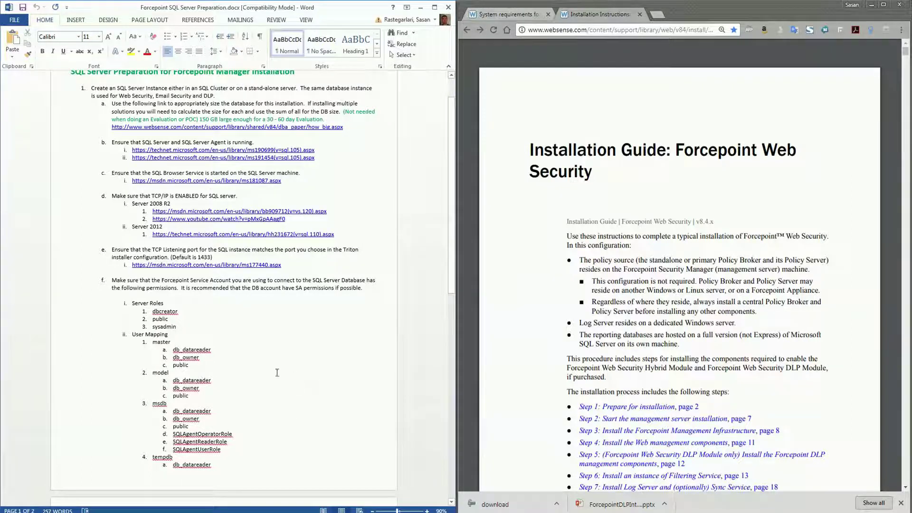
scroll(238, 323, "up", 1)
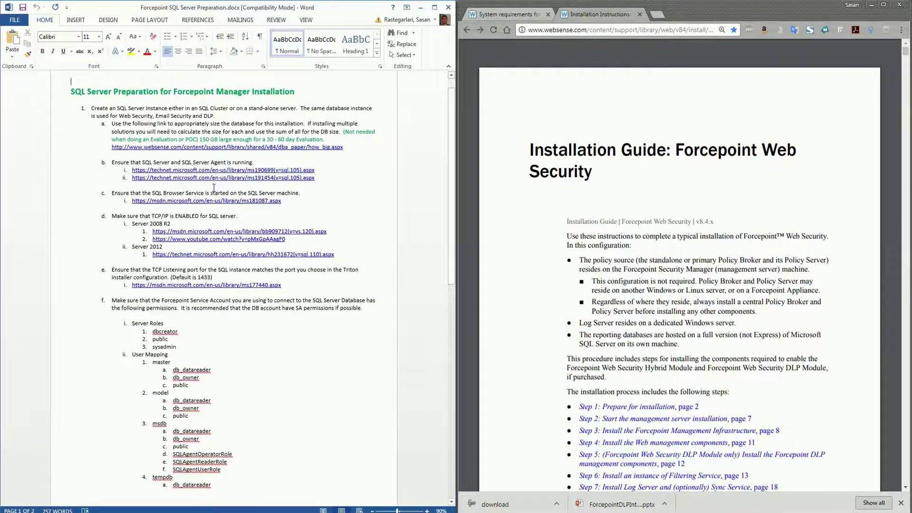
scroll(205, 287, "down", 1)
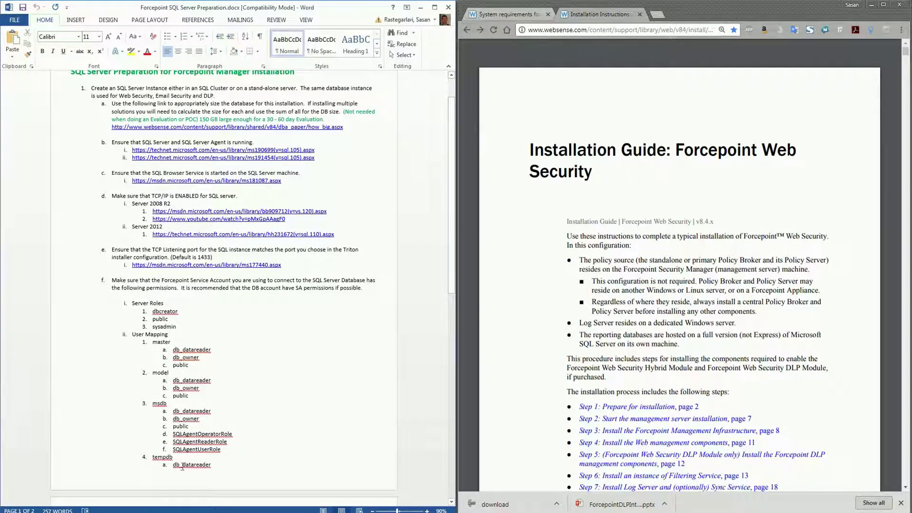
scroll(223, 447, "up", 1)
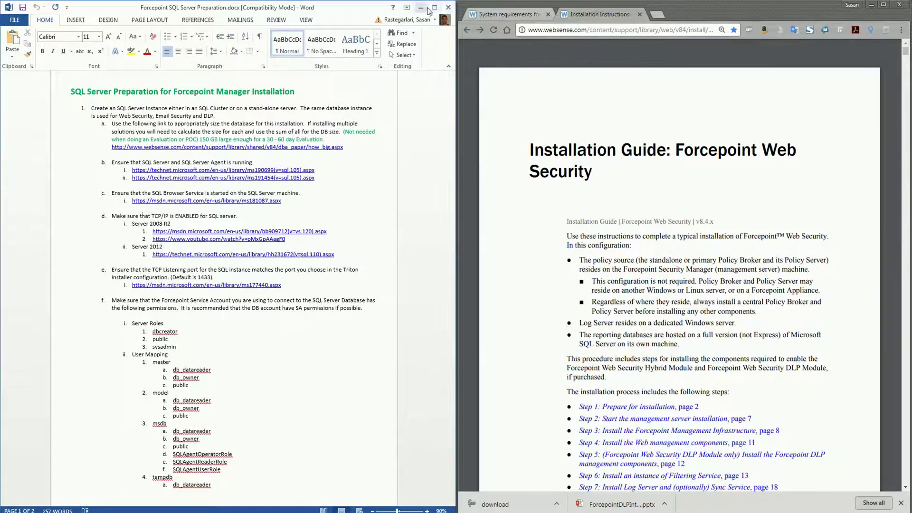
- Minimize Word and Chrome, leave the setup file unchanged, and show the Windows Start screen
left_click(421, 7)
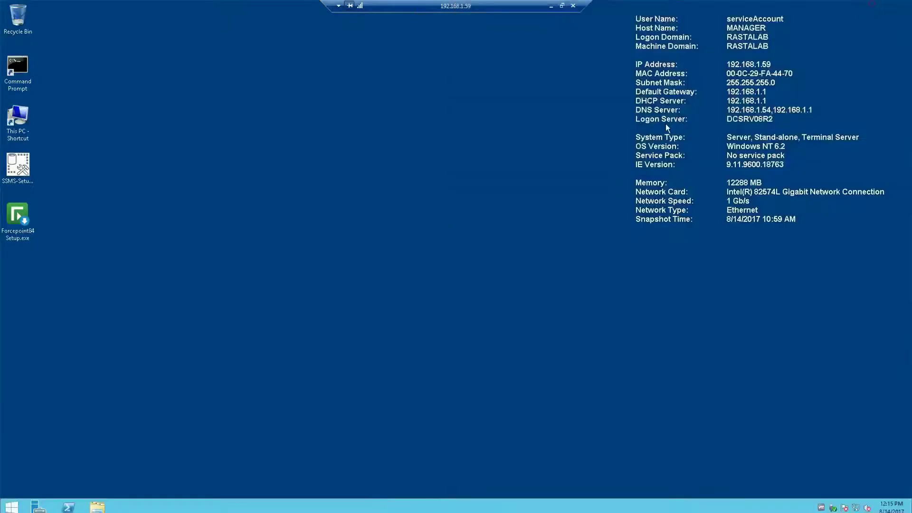
left_click(872, 5)
right_click(25, 213)
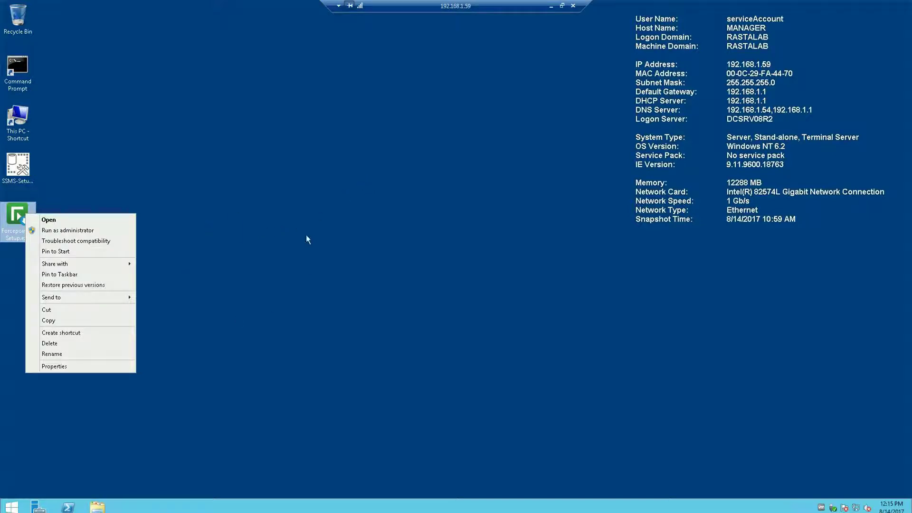
left_click(298, 249)
left_click(298, 249)
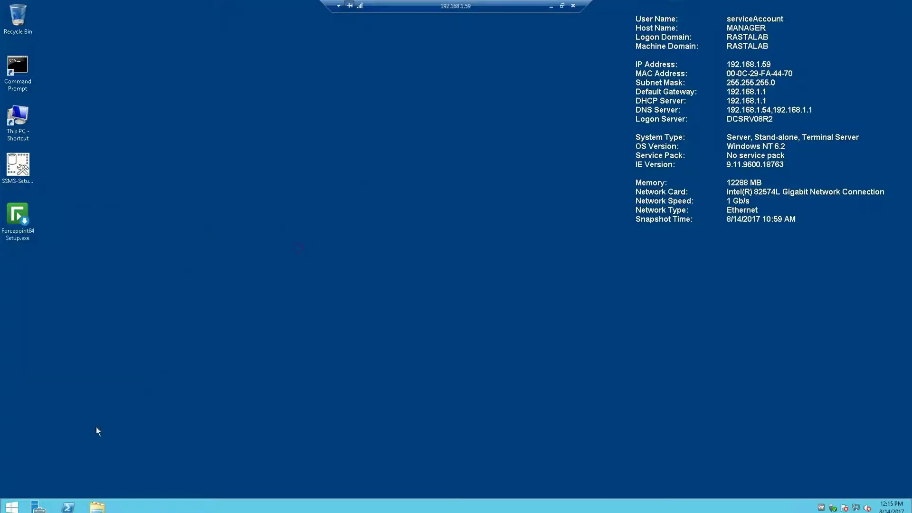
left_click(12, 507)
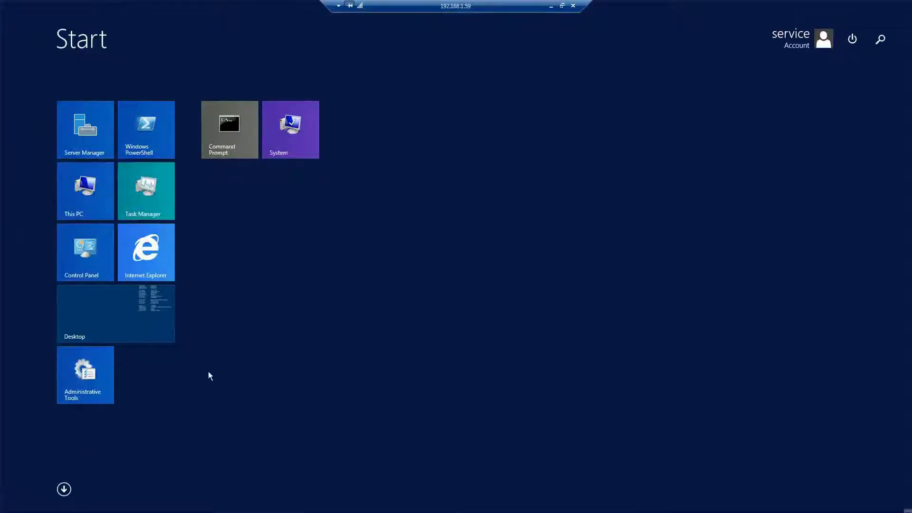
- Run Forcepoint Security Setup as administrator from the Apps list
left_click(63, 489)
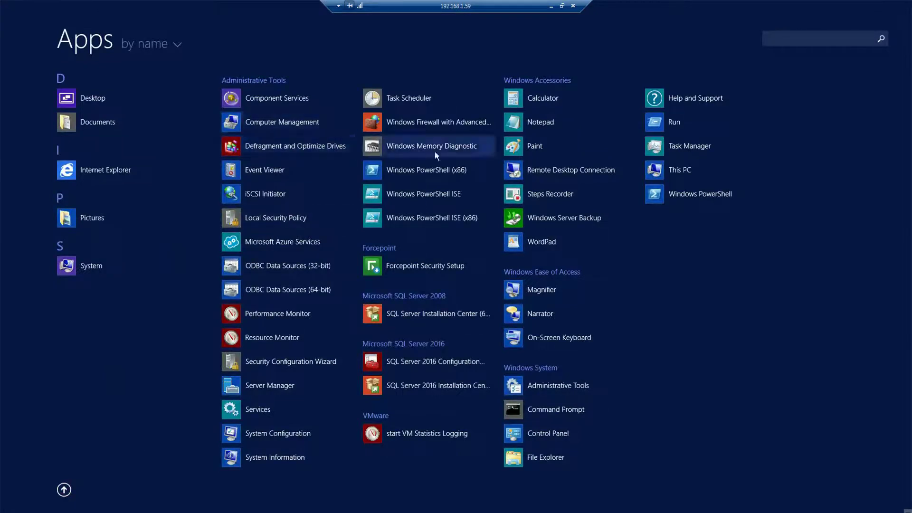
right_click(412, 264)
left_click(438, 314)
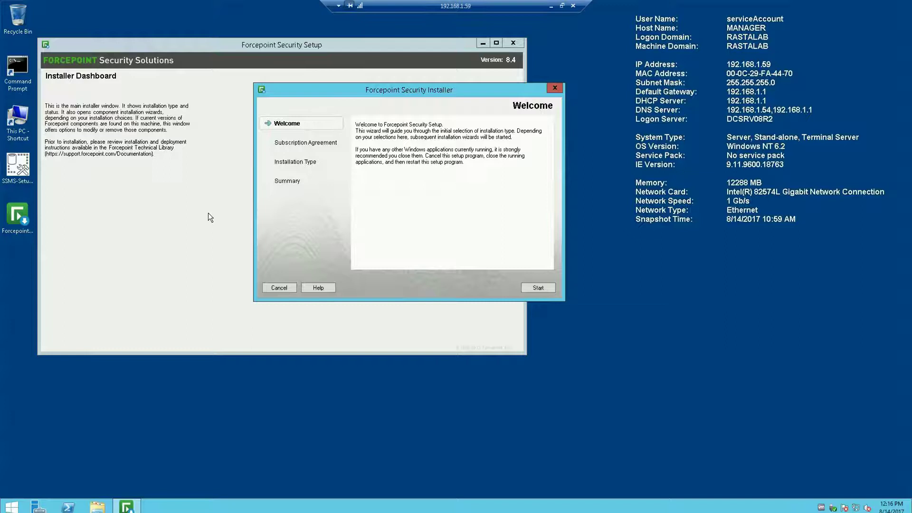
- Accept the subscription agreement, choose the Custom installation type and confirm the summary
left_click(534, 289)
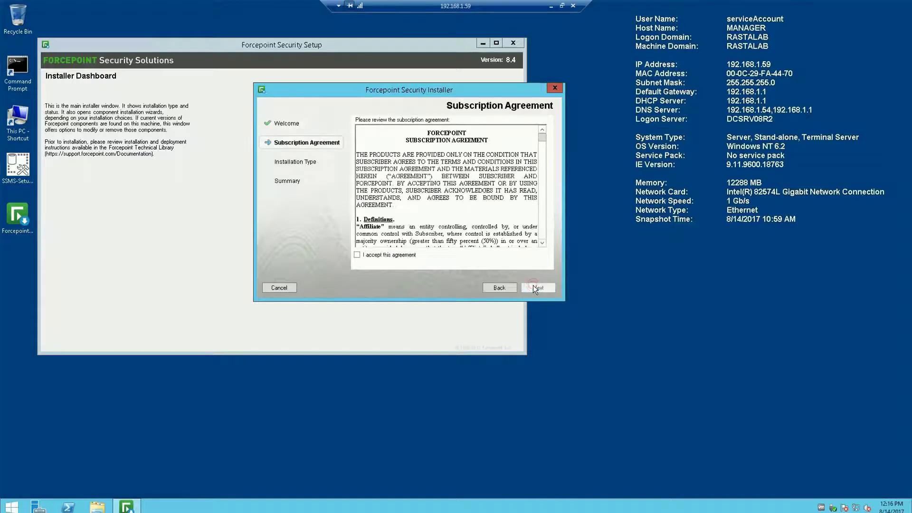
left_click(358, 255)
left_click(535, 287)
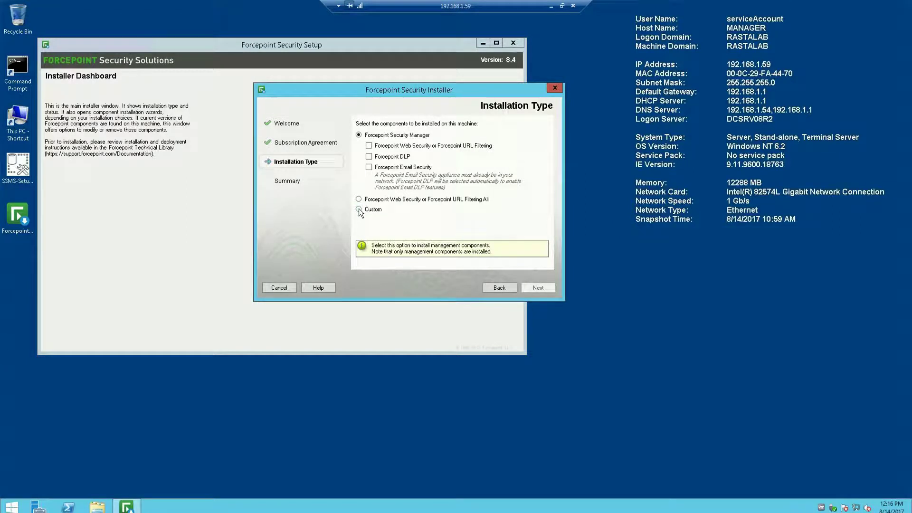
left_click(358, 210)
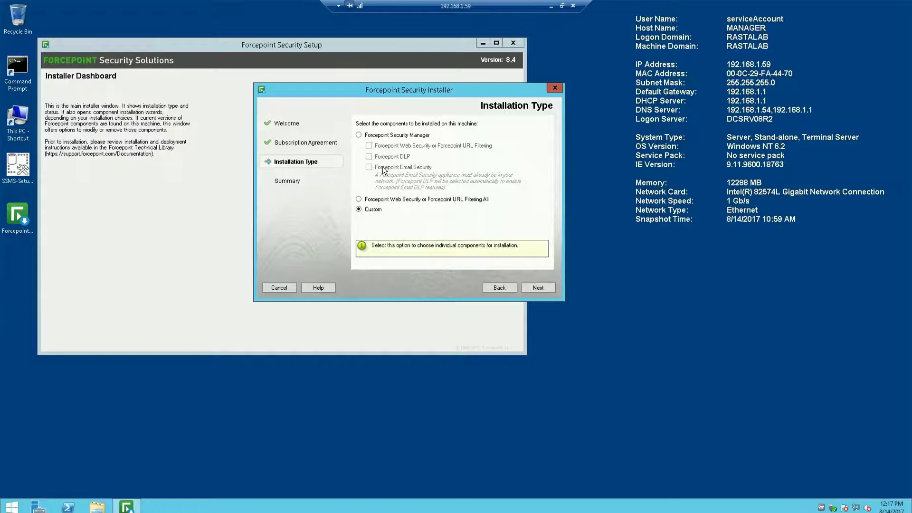
left_click(532, 287)
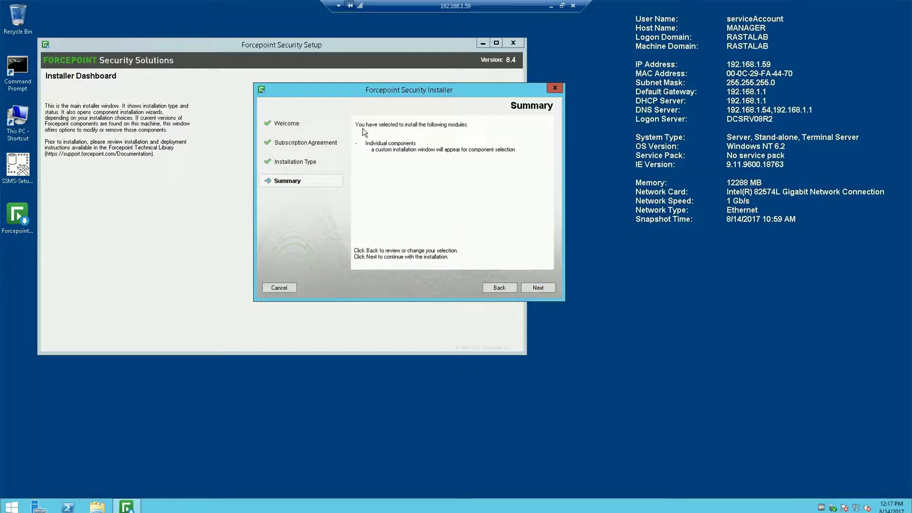
left_click(538, 288)
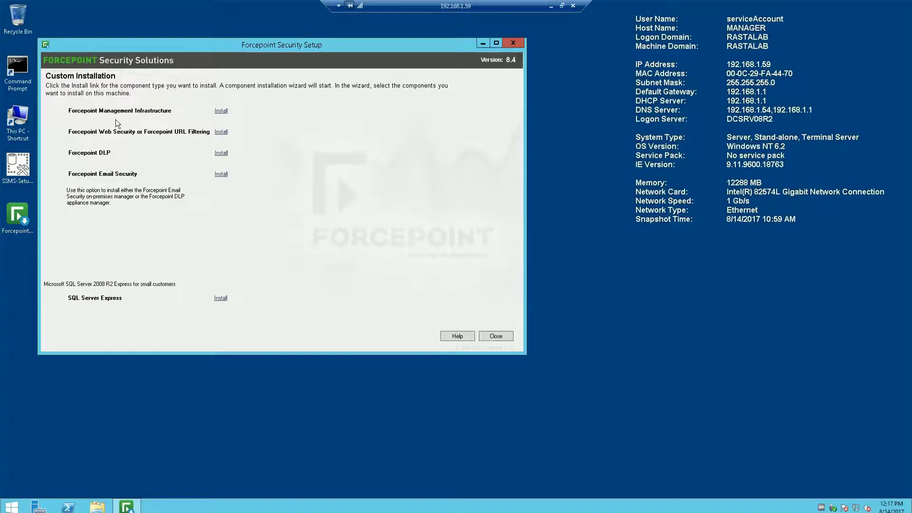
- Launch the Forcepoint Management Infrastructure install from the Custom Installation list
left_click(221, 112)
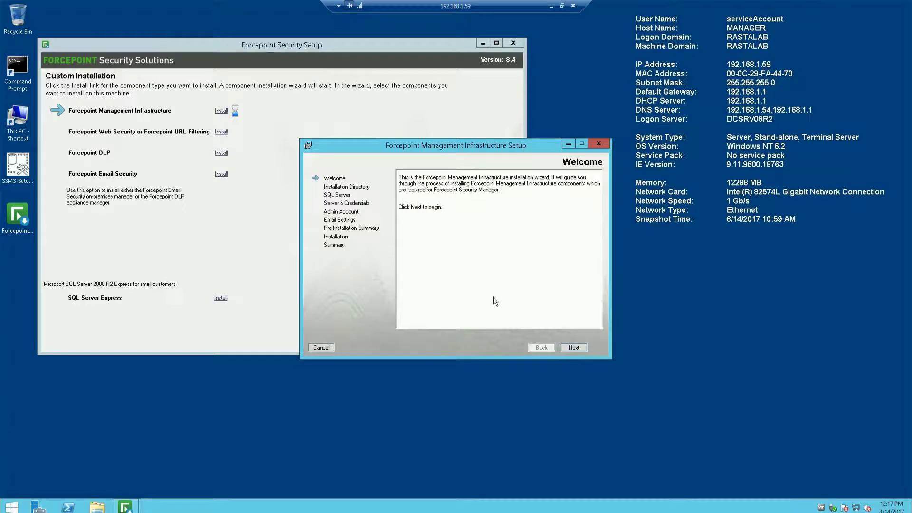
- Advance past the installation directory, acknowledge the static IP address error, and step back
left_click(574, 347)
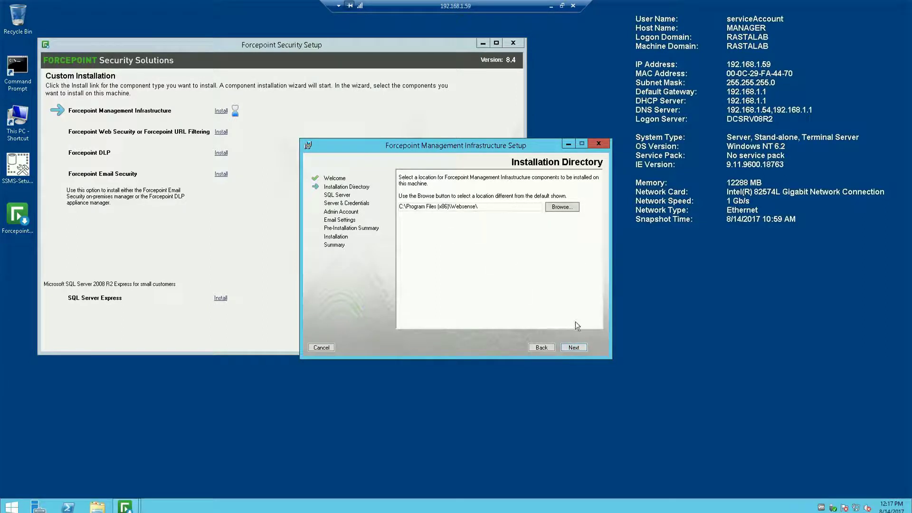
left_click(575, 347)
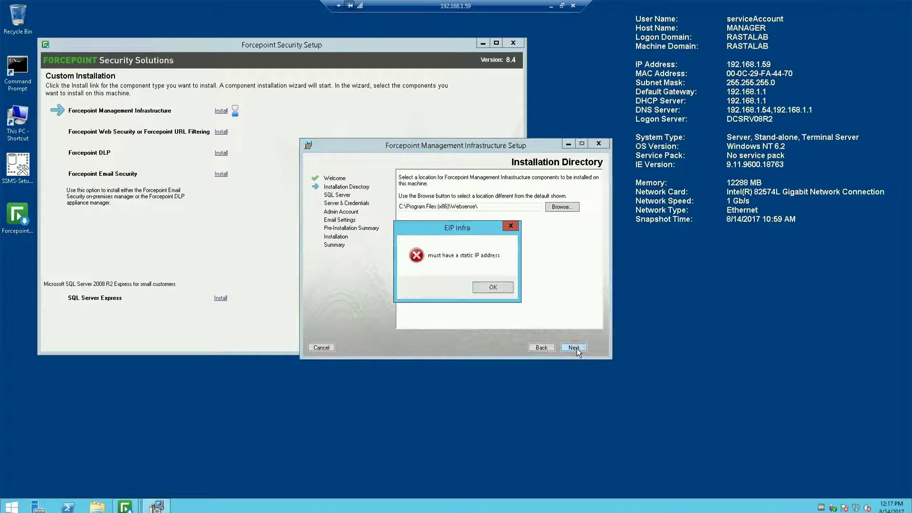
left_click(497, 289)
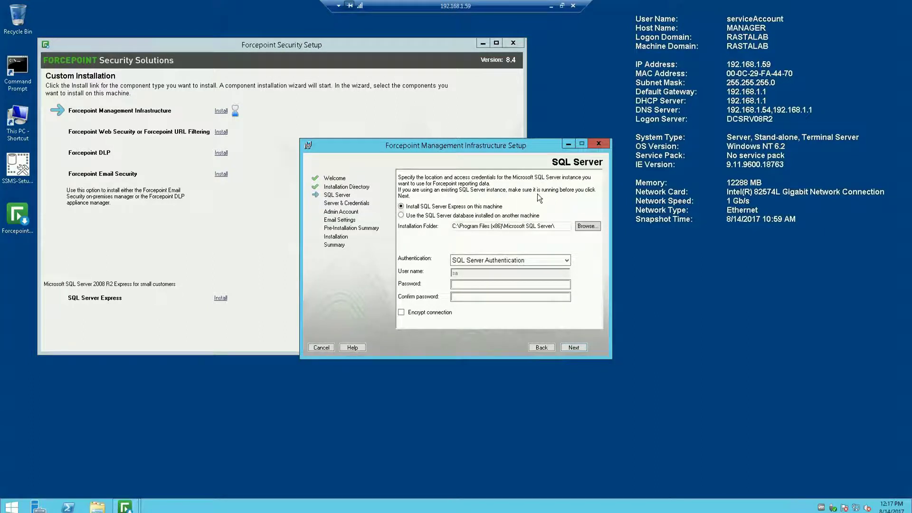
left_click(547, 348)
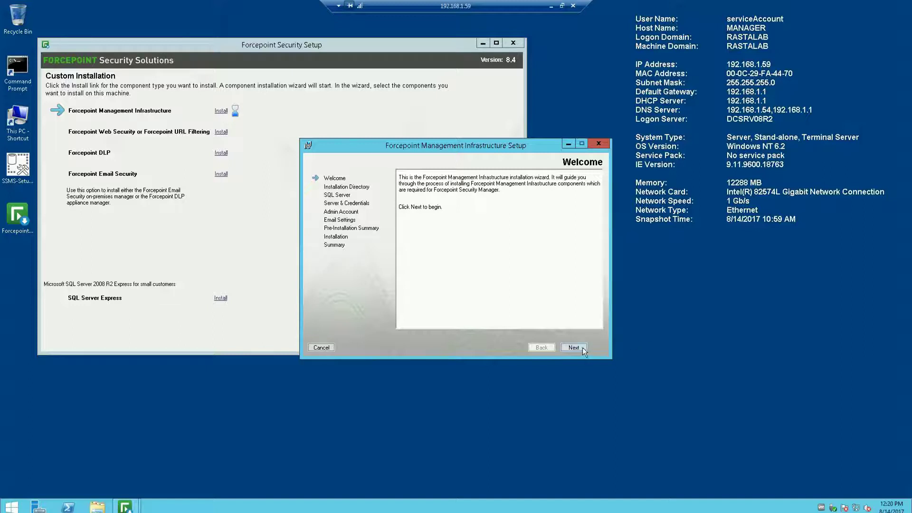
- Keep the default installation directory and select 'Use the SQL Server database installed on another machine'
left_click(582, 348)
left_click(581, 347)
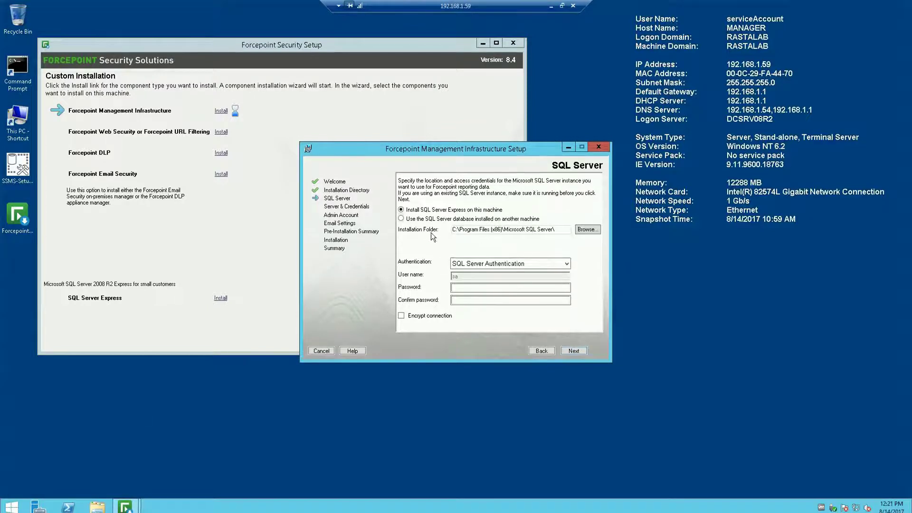
left_click(405, 220)
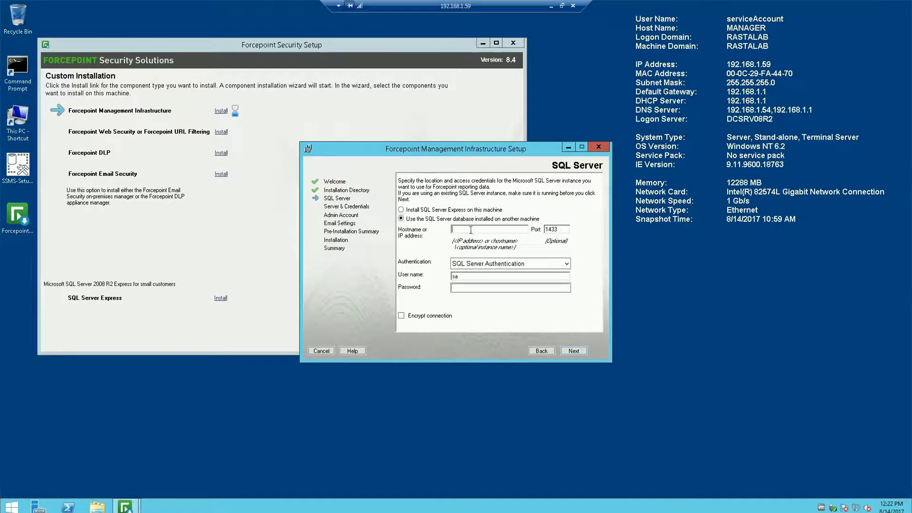
- Enter hostname 192.168.1.56, choose Windows Authentication, paste the SQL Server password and continue
type("192.168.1.56")
left_click(568, 263)
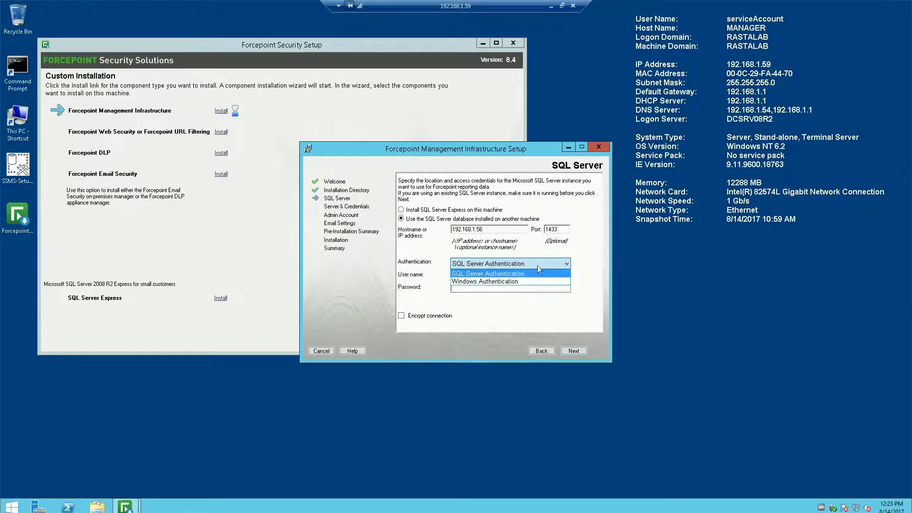
left_click(510, 281)
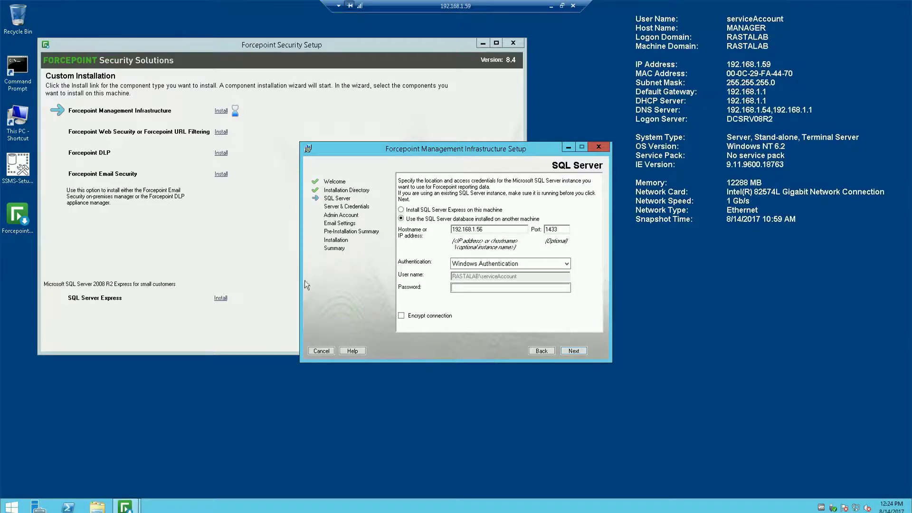
left_click(487, 288)
key("ctrl+v")
left_click(570, 351)
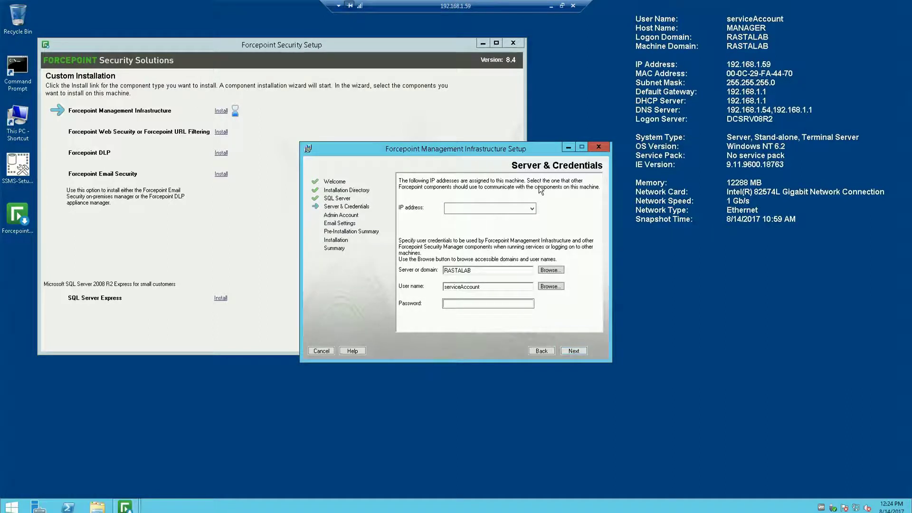
- Choose 192.168.1.59 as the machine's IP address and enter the service account password
left_click(532, 209)
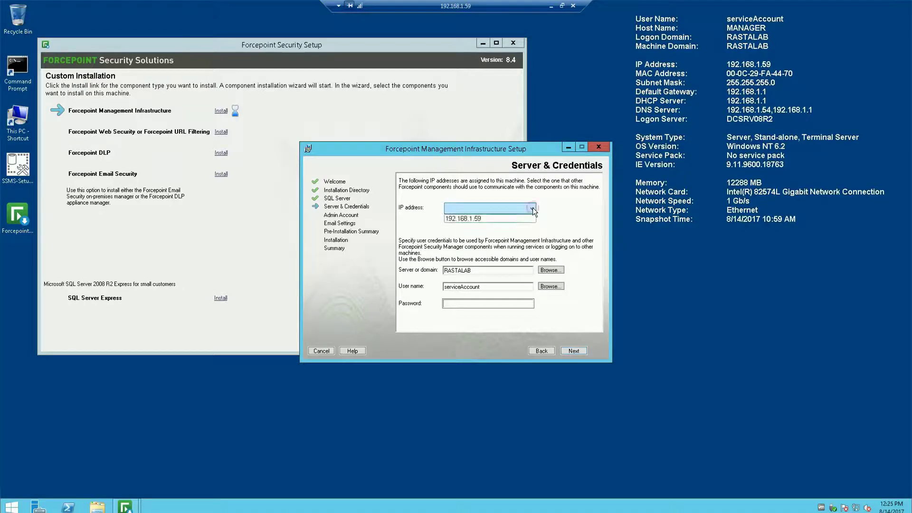
left_click(533, 217)
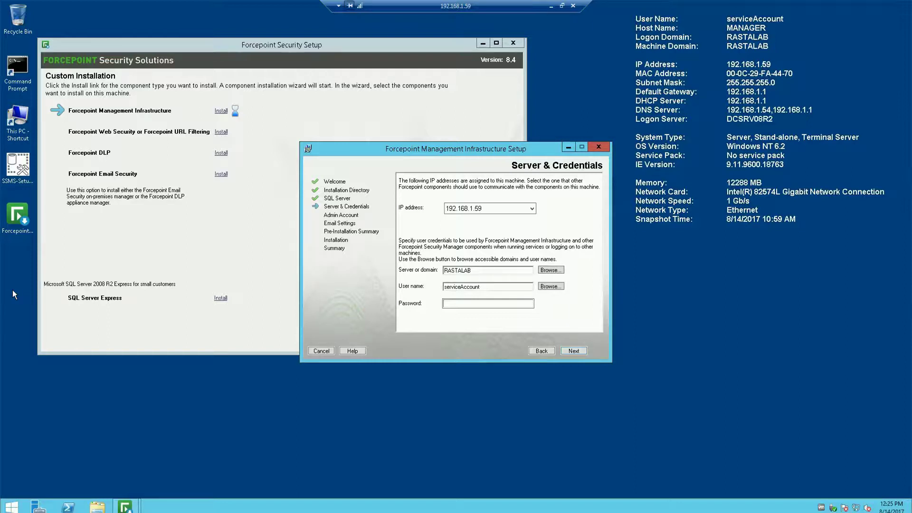
left_click(478, 301)
type("●●●●●●●●●●")
left_click(571, 351)
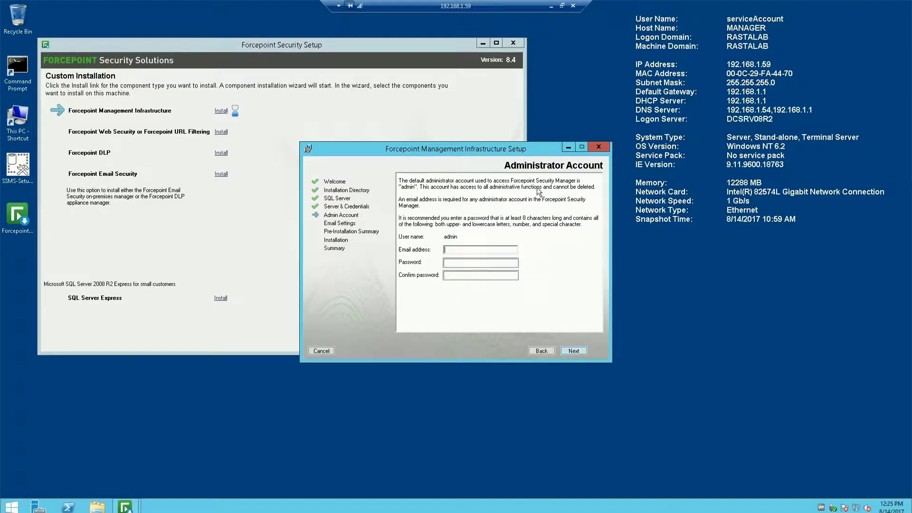
- Enter the administrator email address, then type and confirm the admin account password
left_click(468, 250)
type("s")
left_click(452, 262)
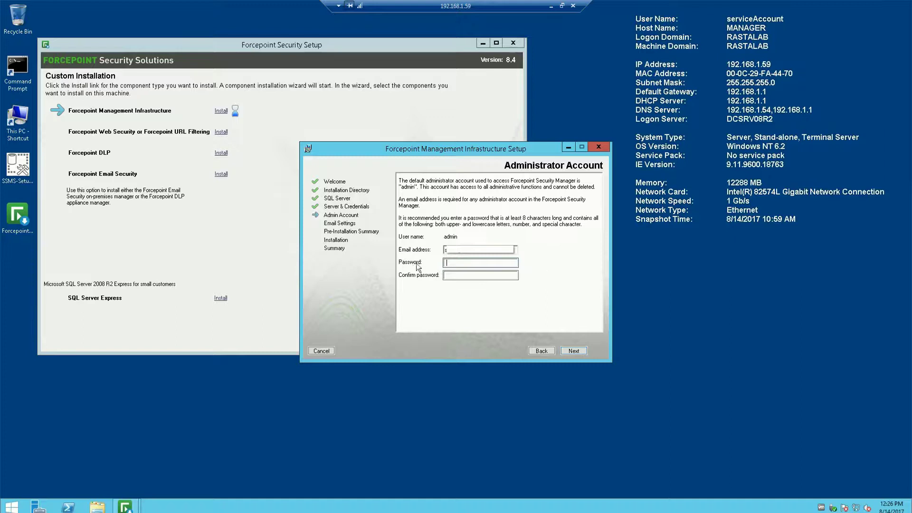
left_click(478, 263)
type("Password1!")
left_click(506, 275)
type("Password1!")
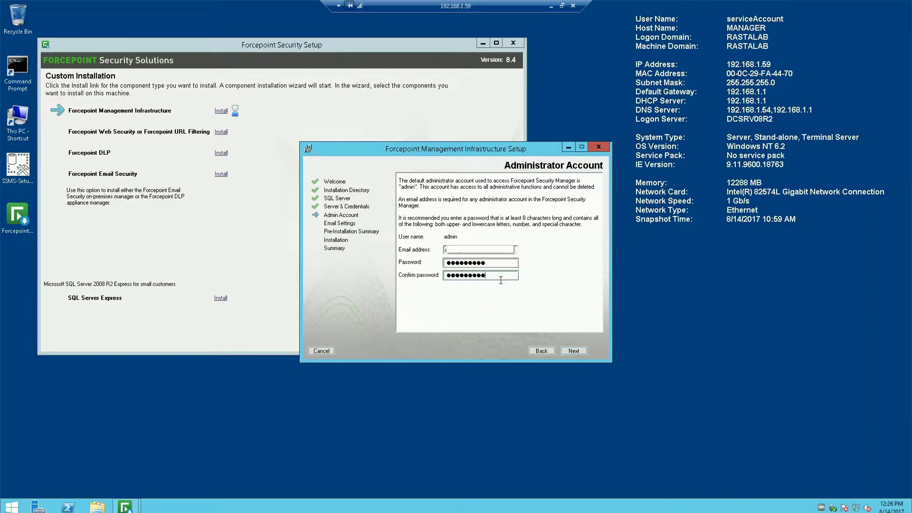
left_click(573, 352)
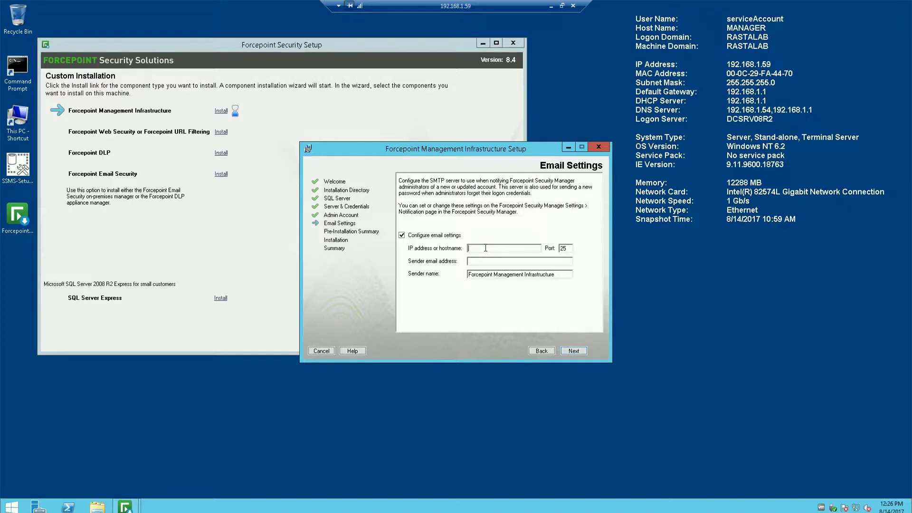
- Set SMTP server 192.168.1.9 with the sender email address, then accept the summary to install
left_click(486, 248)
type("192.168.1.9")
left_click(490, 260)
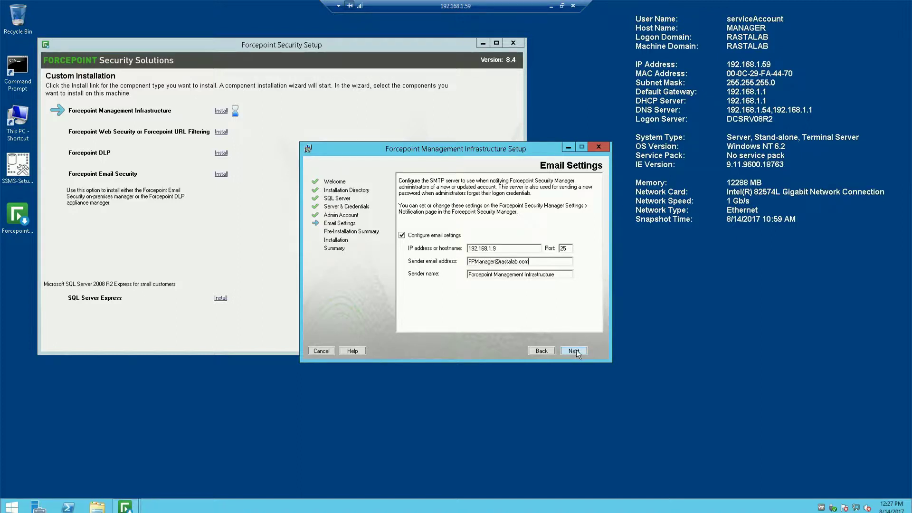
left_click(574, 352)
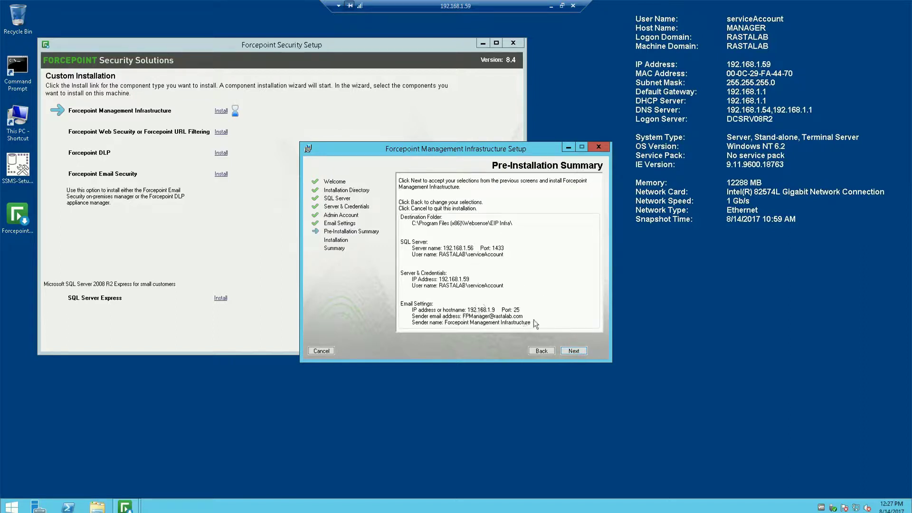
left_click(574, 351)
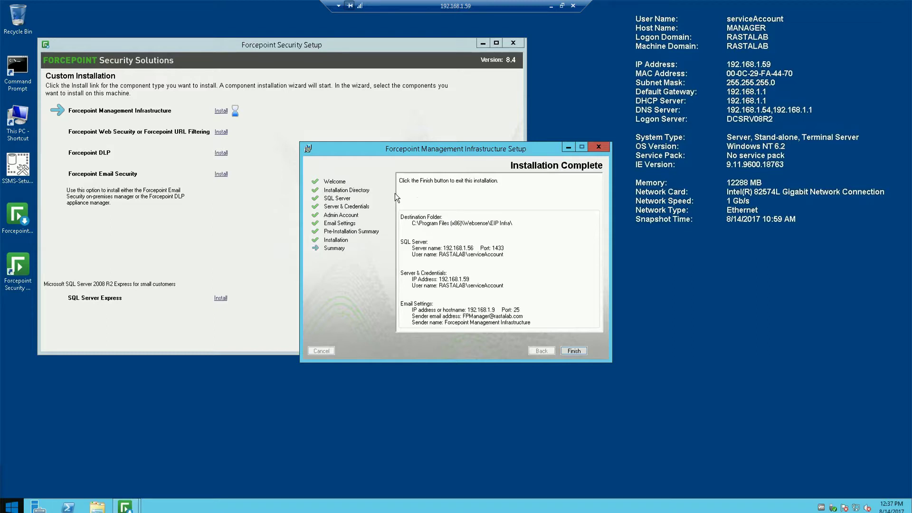
- Finish the completed Management Infrastructure installation wizard
left_click(574, 351)
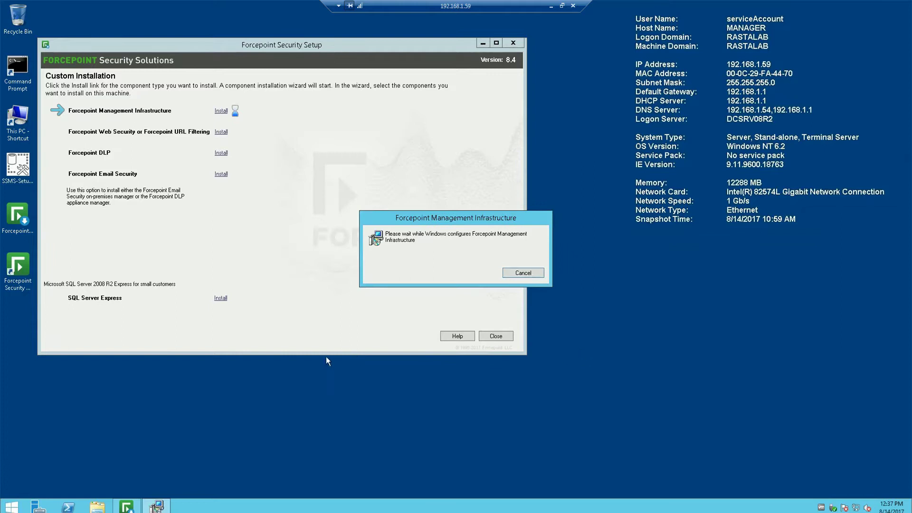